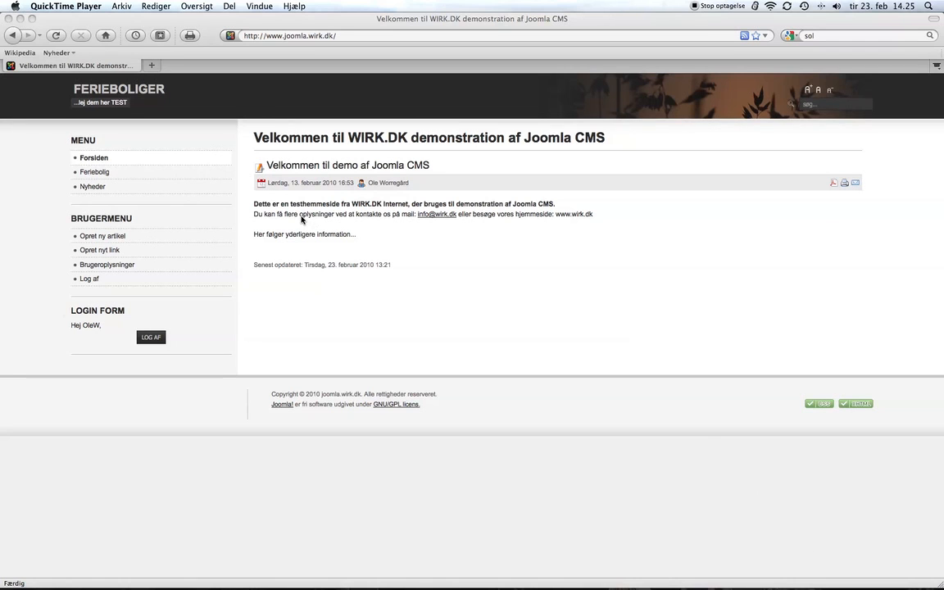
Step: Open the front-page article "Velkommen til demo af Joomla CMS" for editing and upload skov.jpg from the desktop to the image folder
left_click(260, 169)
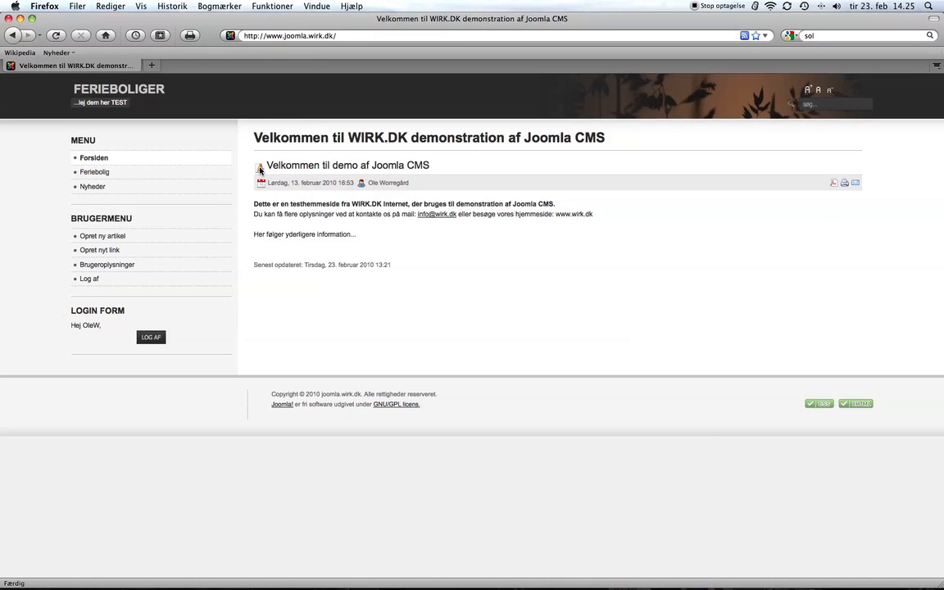
left_click(260, 169)
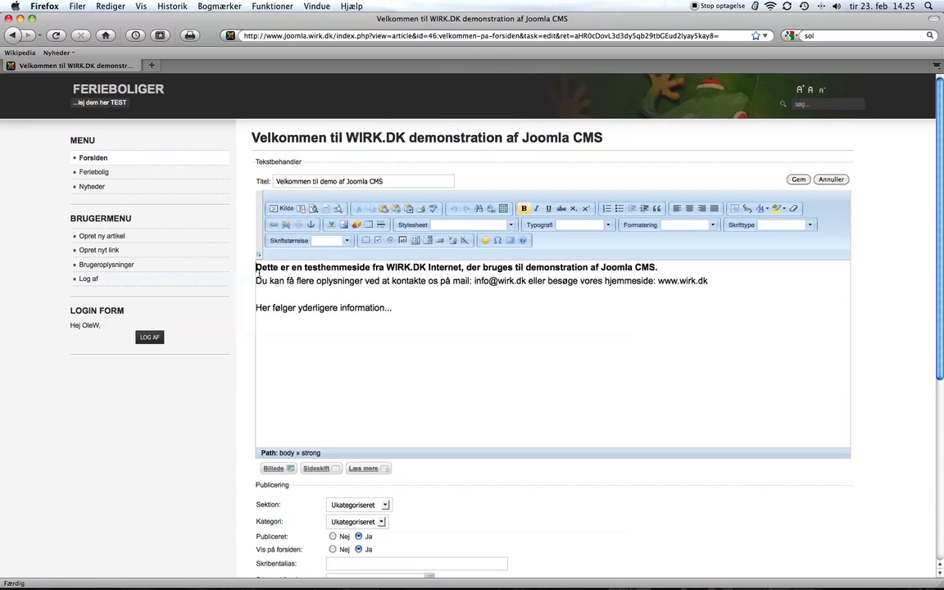
left_click(344, 226)
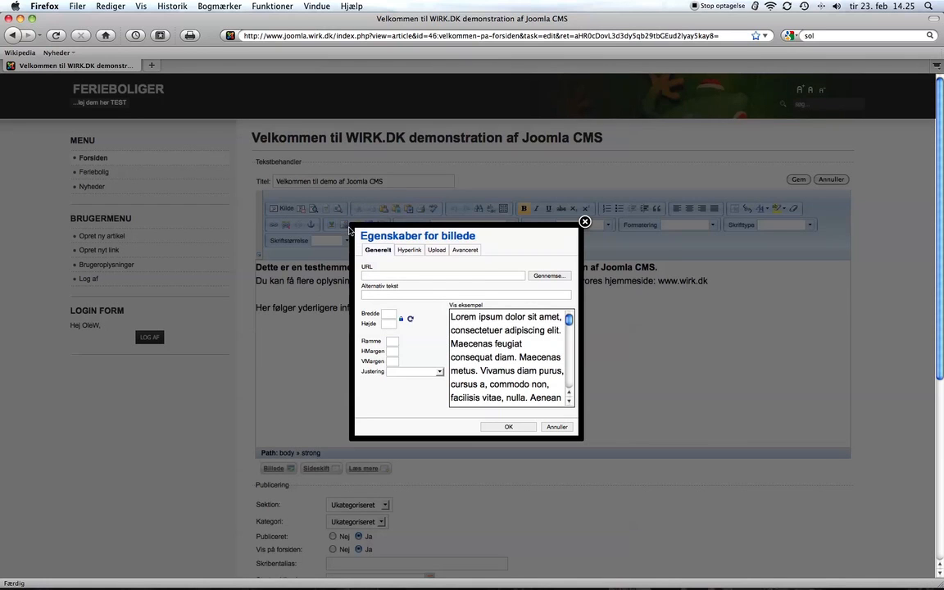
left_click(540, 277)
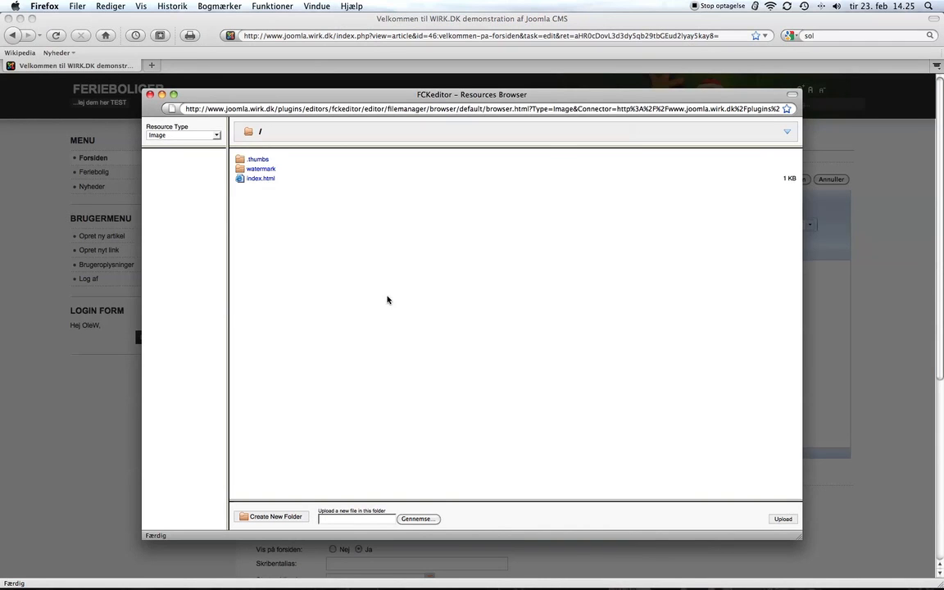
left_click(415, 520)
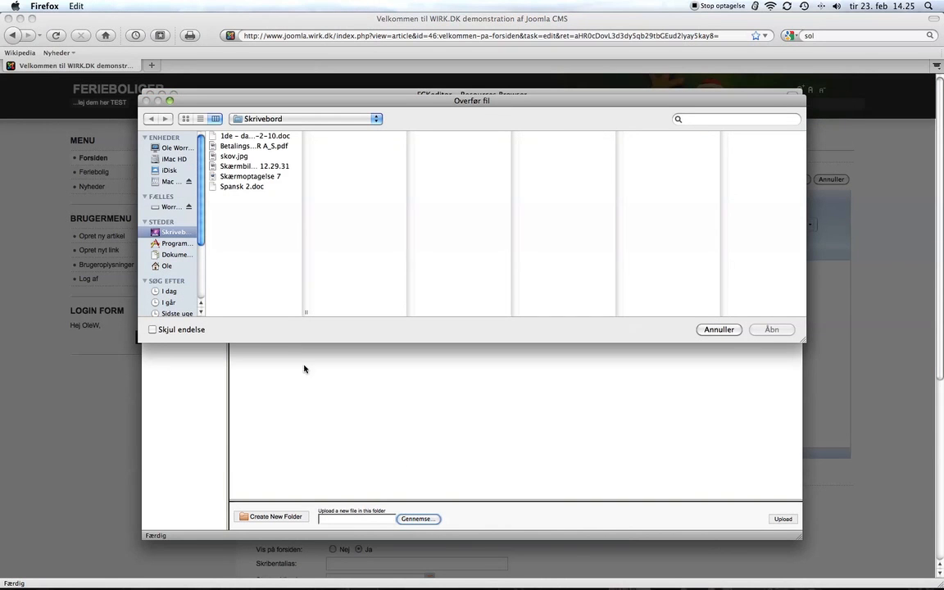
left_click(241, 156)
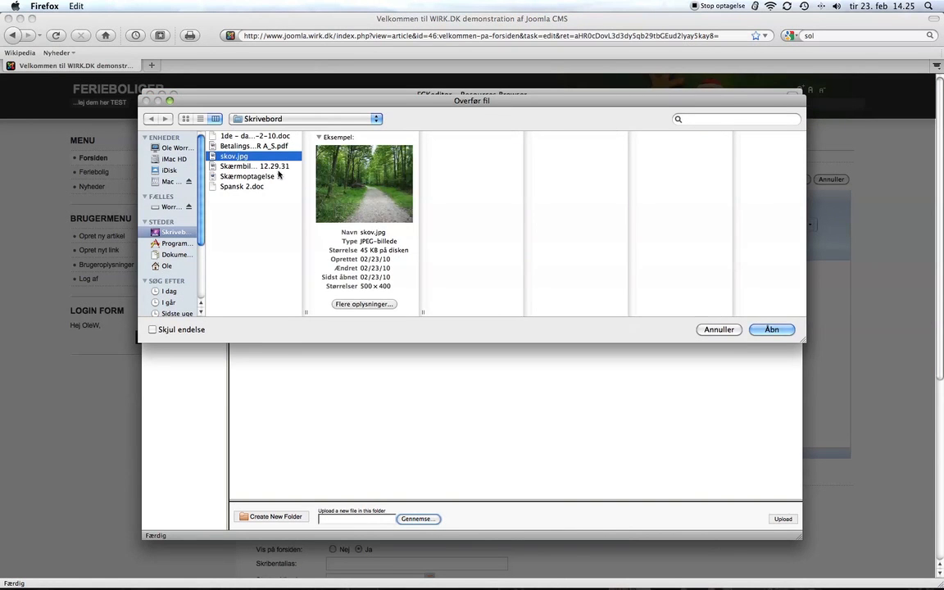
left_click(771, 329)
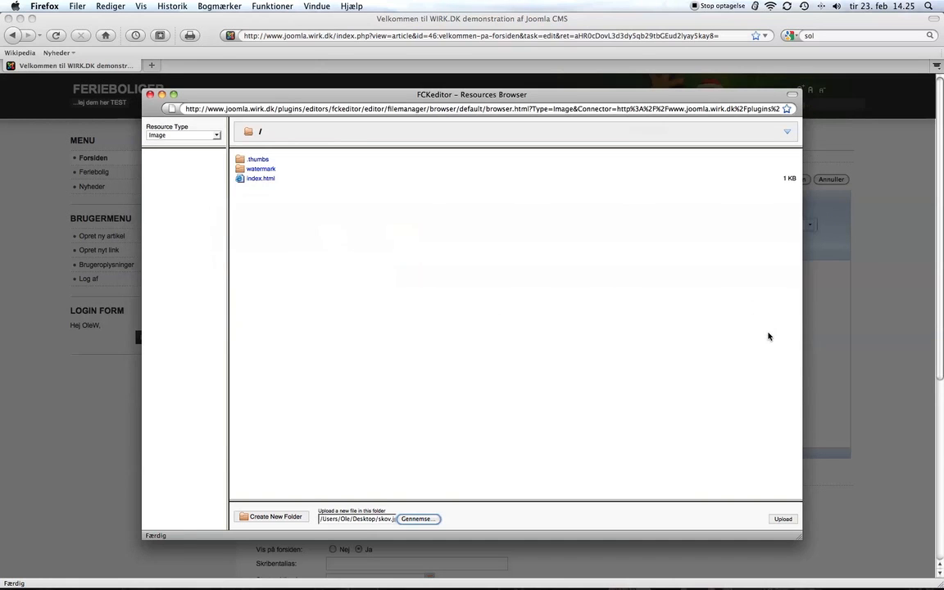
left_click(782, 519)
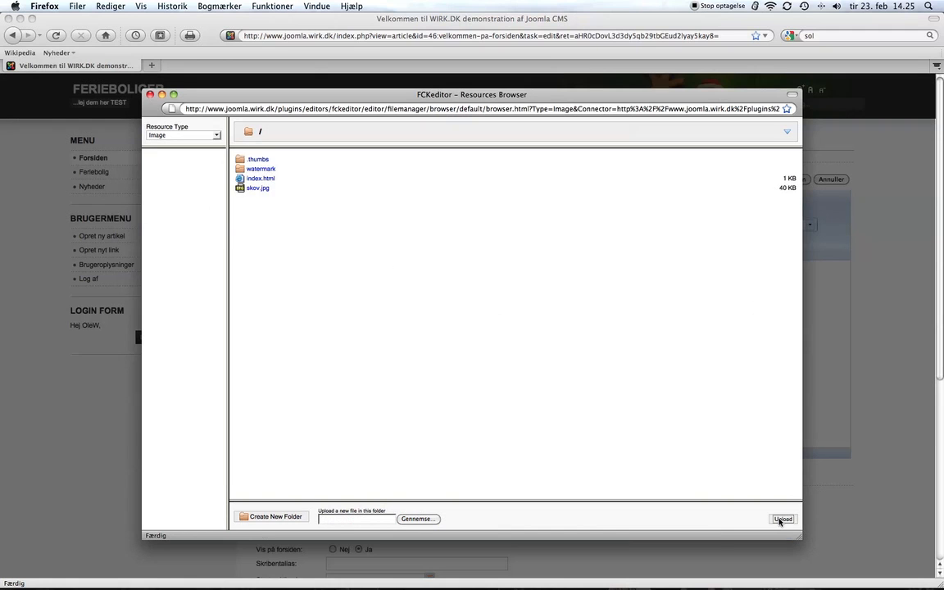
Step: Insert skov.jpg at the start of the article text with a width of 300 and Venstre alignment
left_click(251, 189)
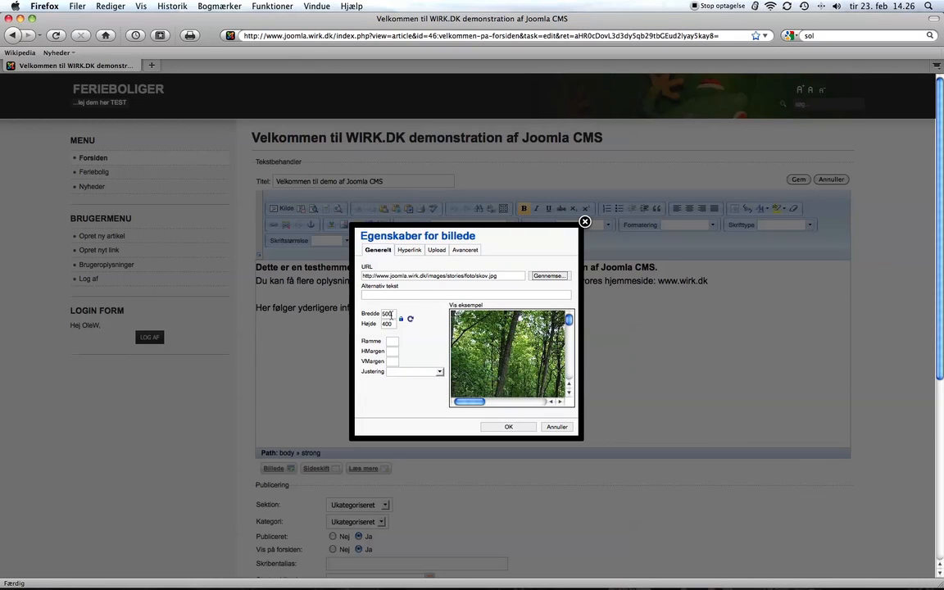
left_click_drag(391, 315, 381, 314)
type("300")
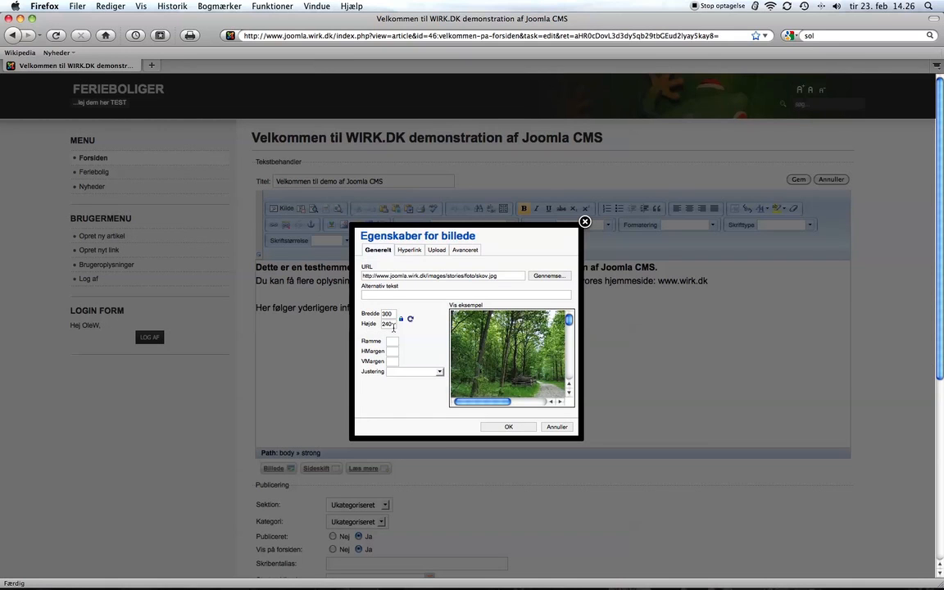
left_click(426, 372)
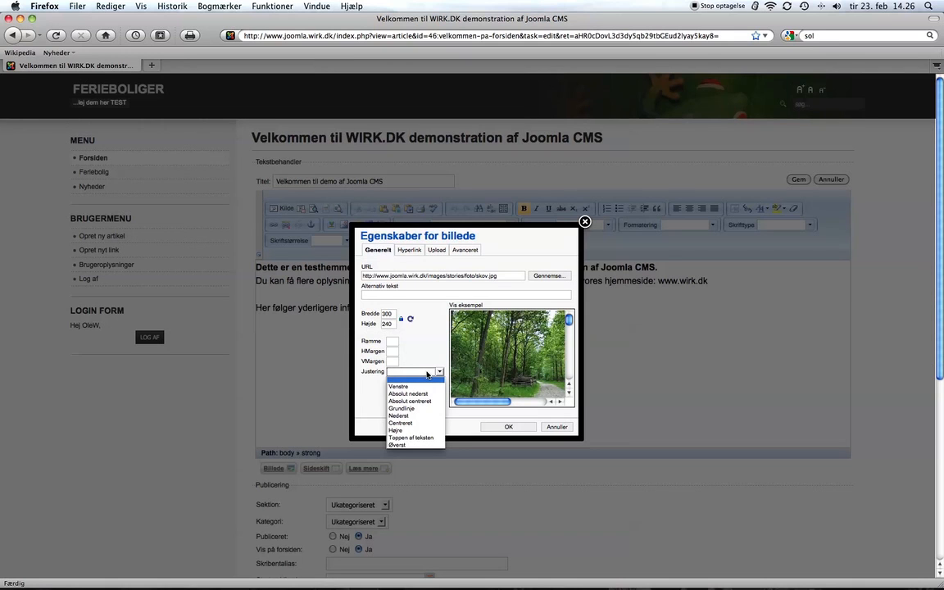
left_click(416, 386)
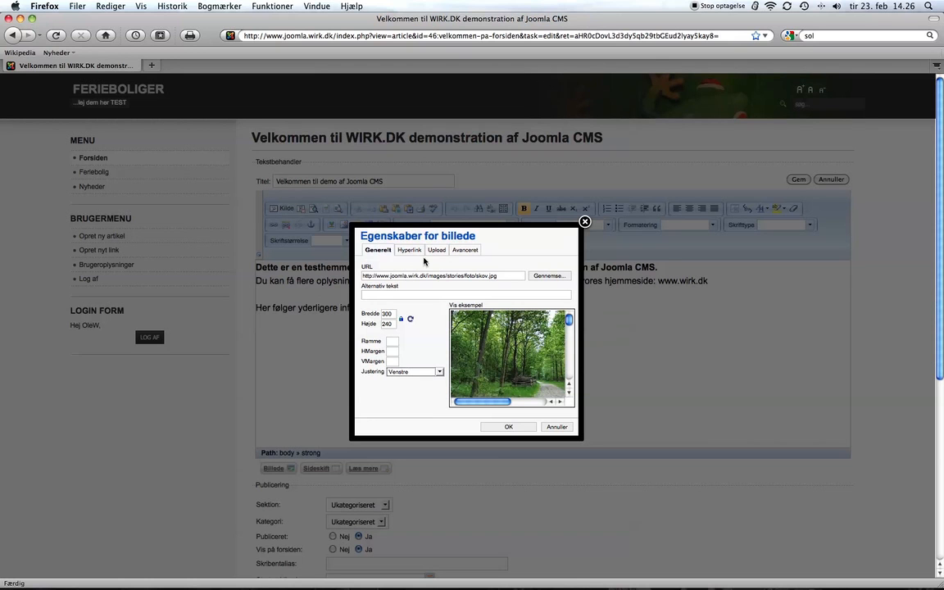
left_click(505, 427)
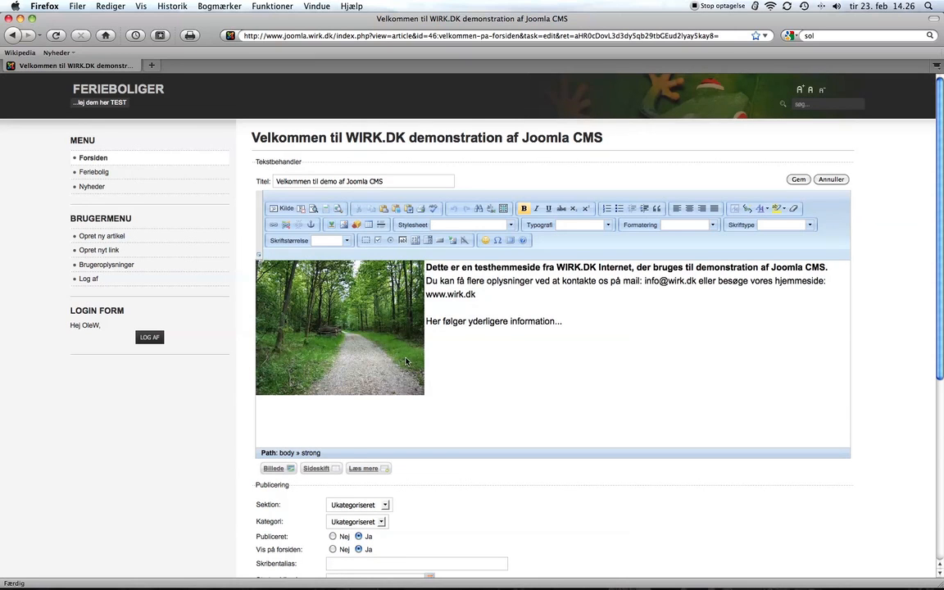
Step: Add the line "Læs referat fra vores møde... (Word-dokument)" below the last line of the article text
left_click(571, 327)
key("Return")
type("LÆs")
key("BackSpace")
key("BackSpace")
type("æs referat fra vores møde...")
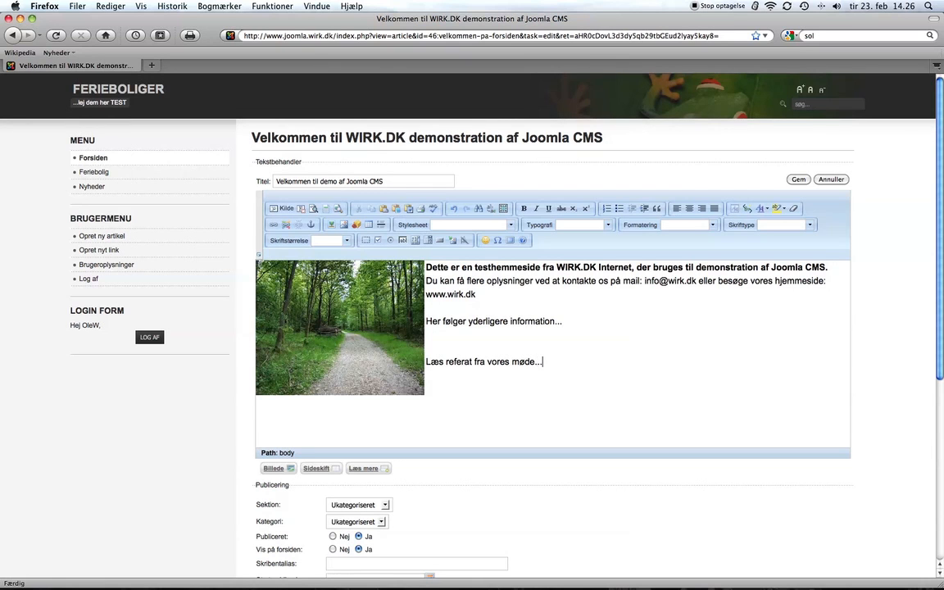
type(" (W")
type("ord")
type("-di")
type("okument")
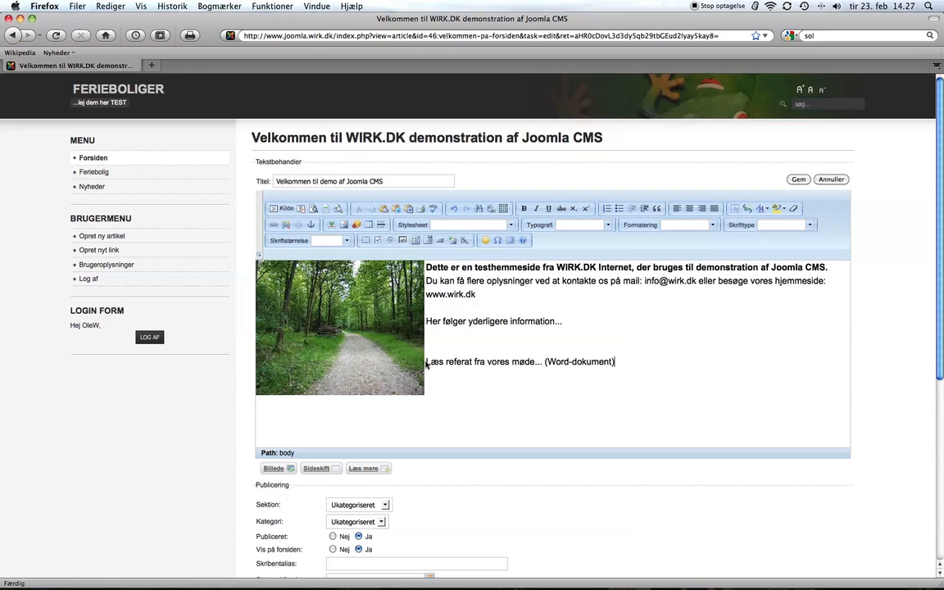
Step: Link the text "Læs referat fra vores møde..." to the server file Spansk 2.doc
left_click_drag(425, 361, 543, 361)
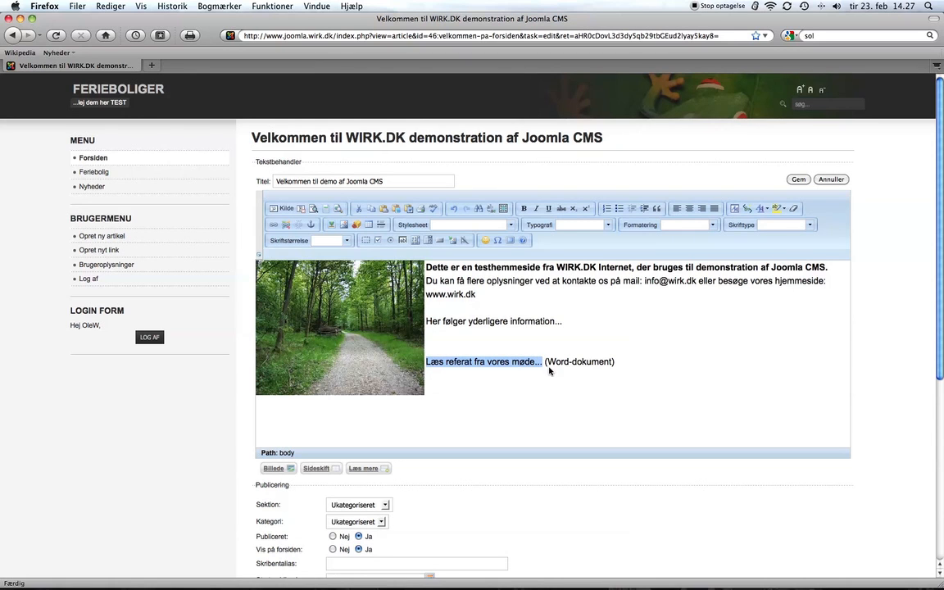
left_click(273, 226)
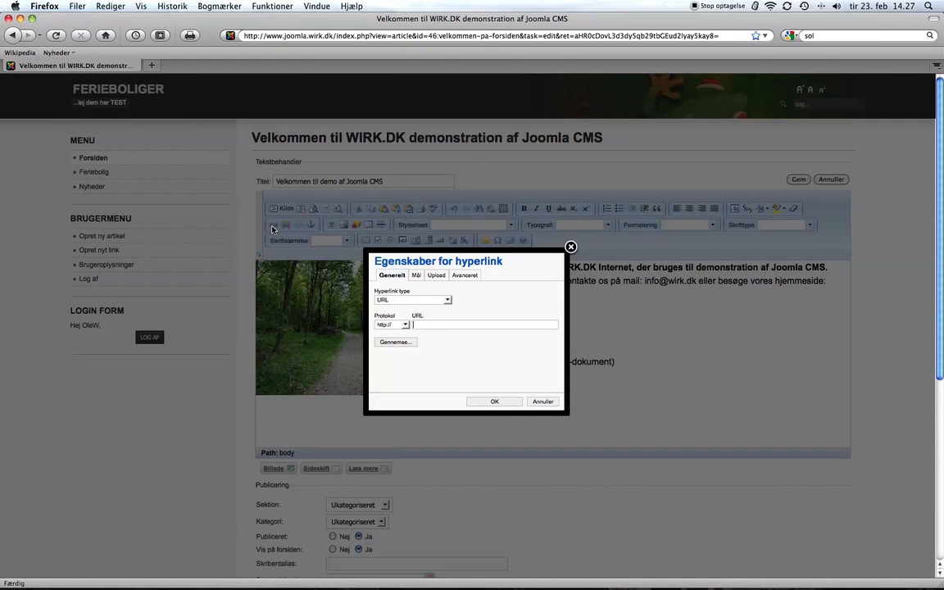
left_click(396, 344)
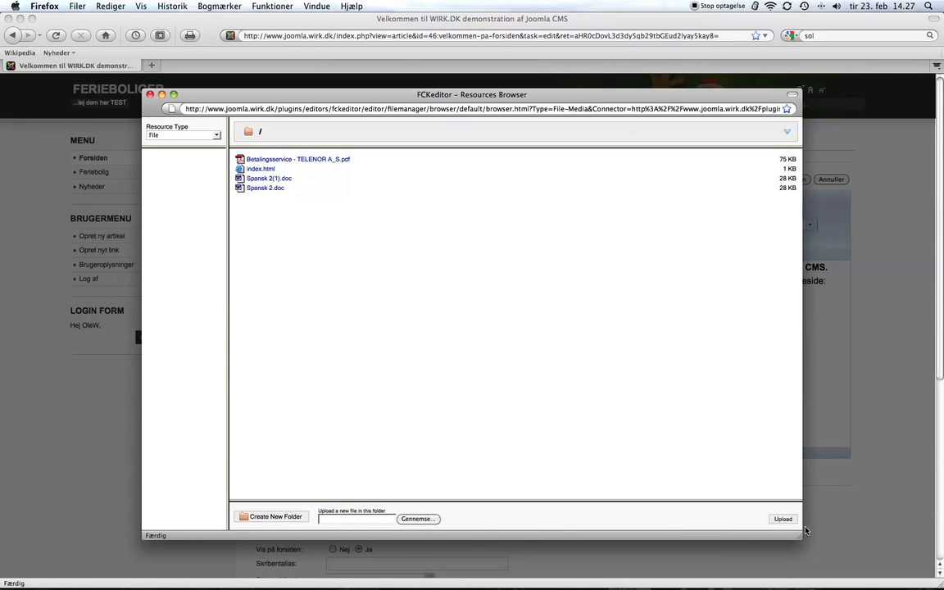
left_click(263, 188)
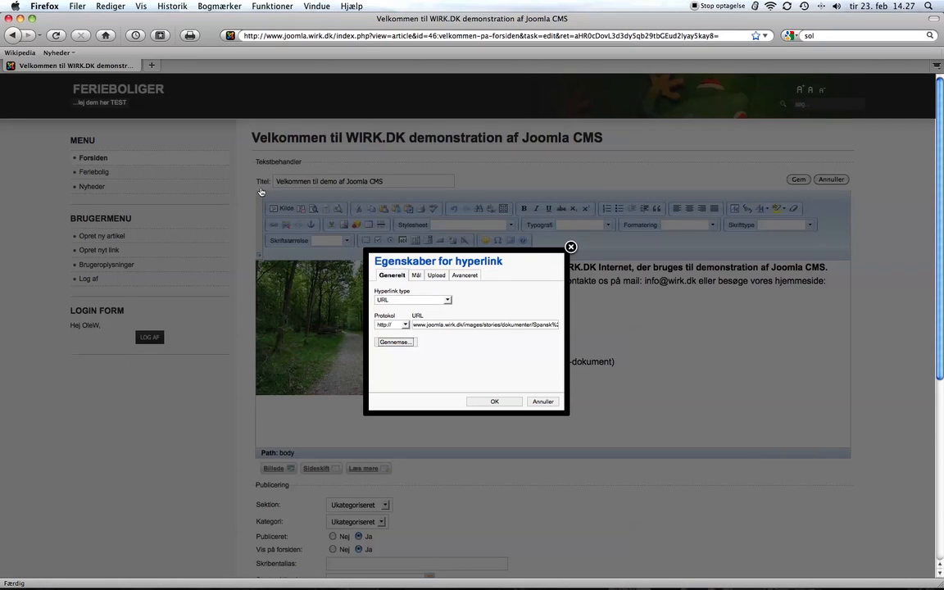
left_click(494, 400)
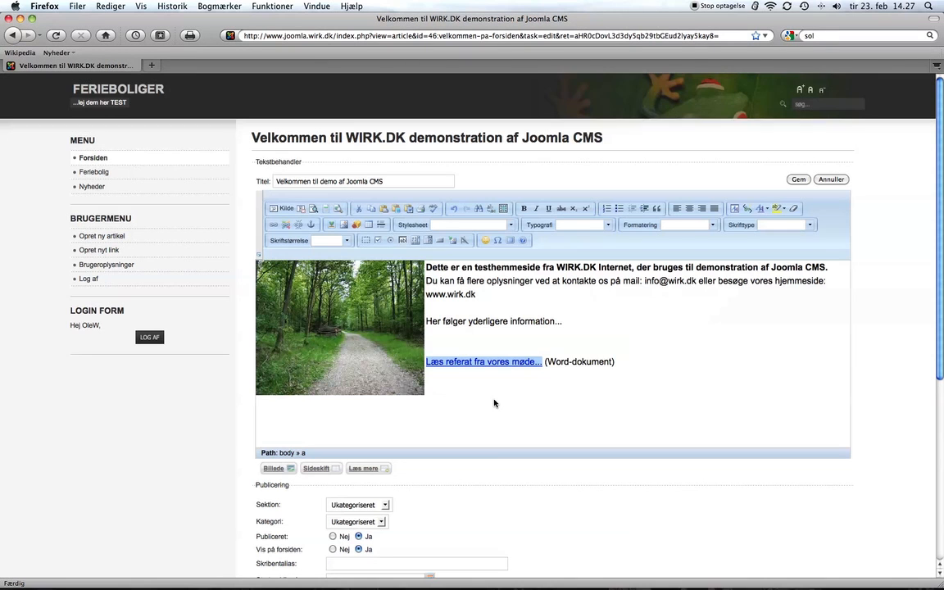
Step: Deselect the linked text and save the article
left_click(427, 365)
left_click(444, 364)
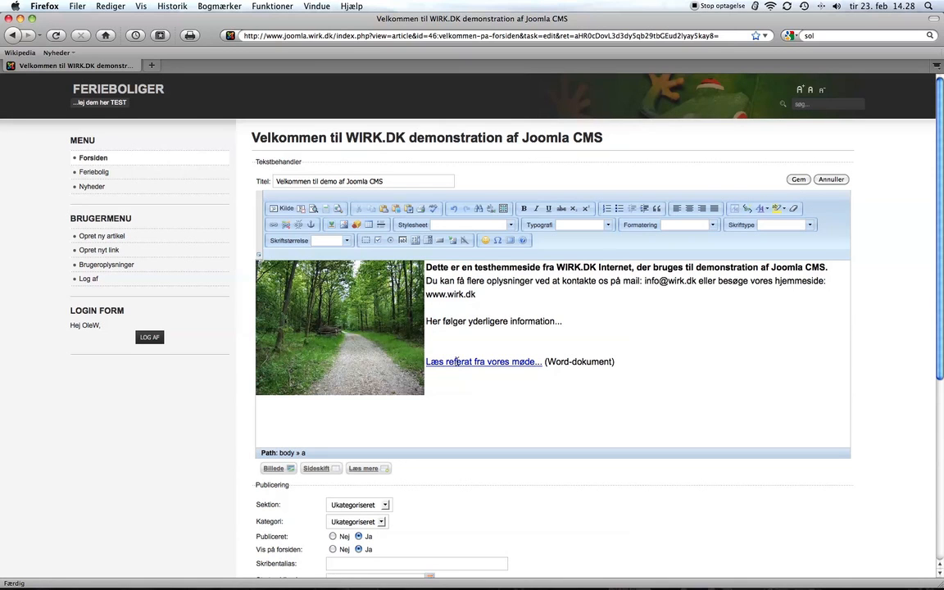
left_click(799, 180)
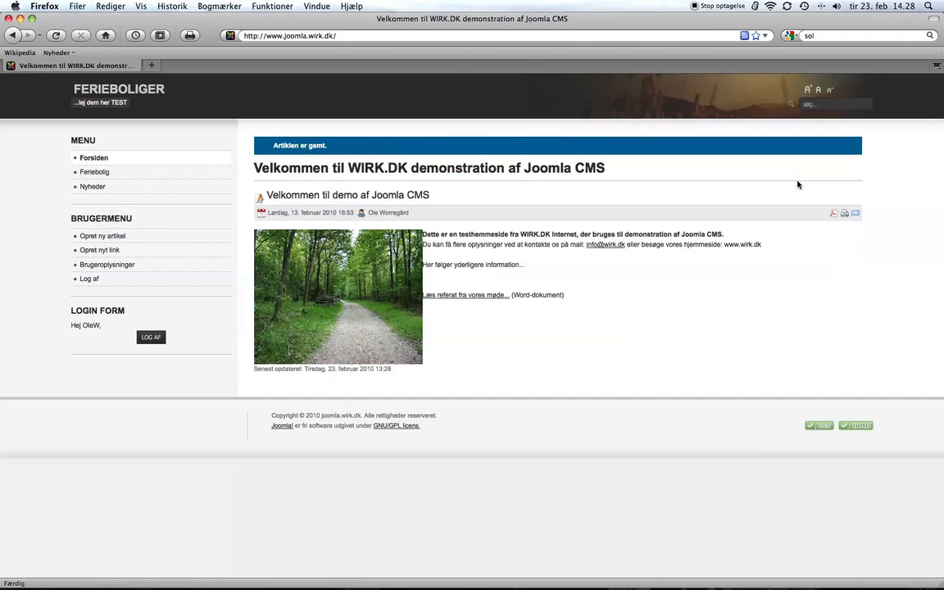